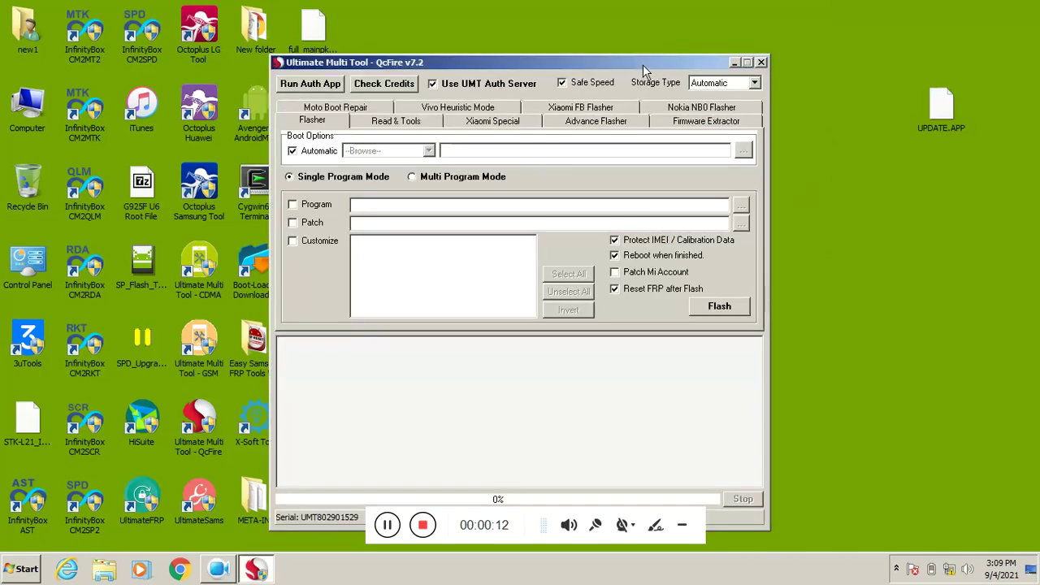
In the Firmware Extractor, load UPDATE.APP from the Desktop as the APP firmware file
left_click_drag(643, 65, 721, 24)
left_click(776, 85)
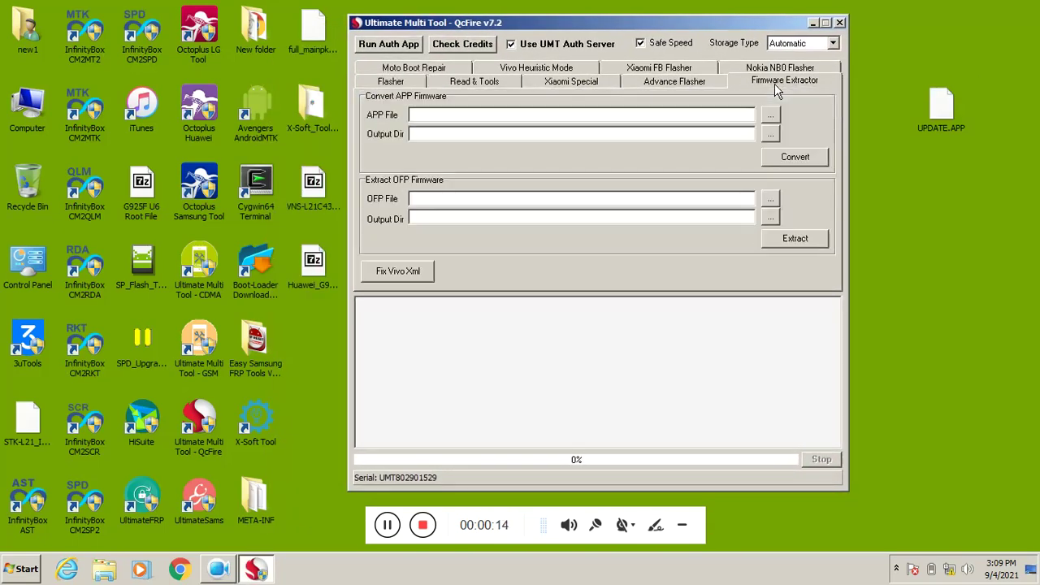
left_click(771, 116)
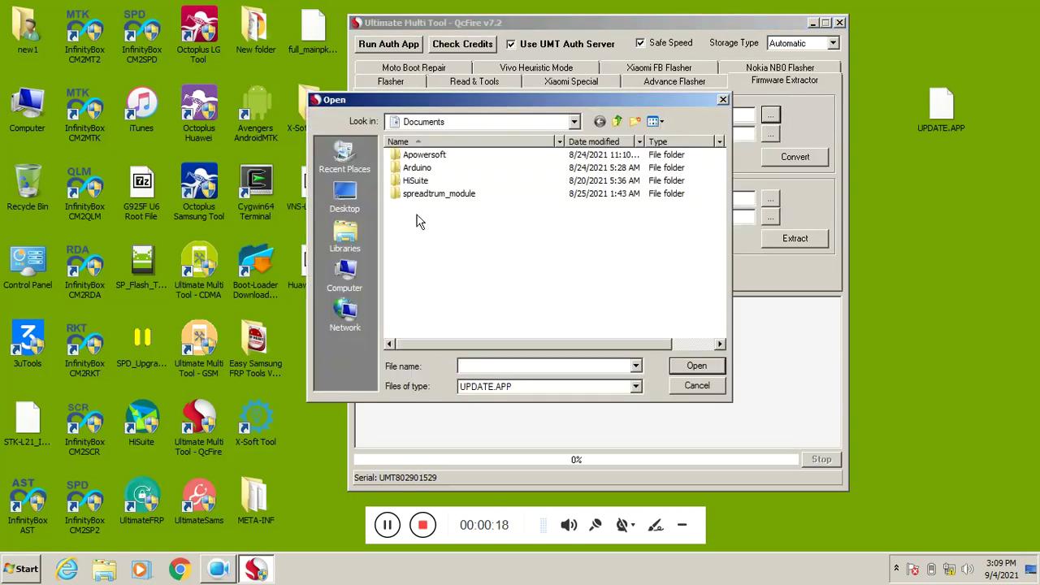
left_click(345, 195)
scroll(715, 167, "down", 1)
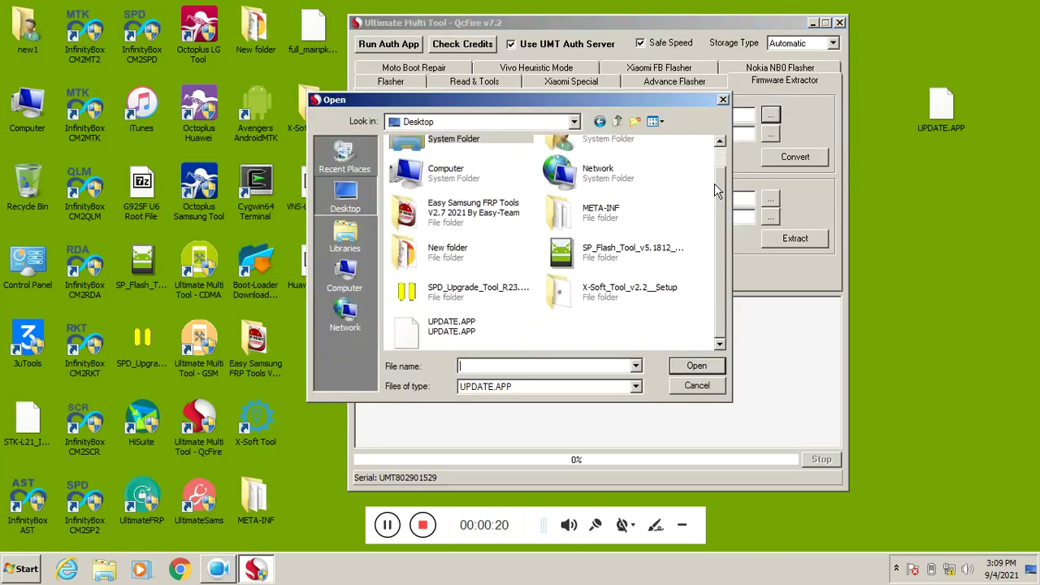
double_click(412, 330)
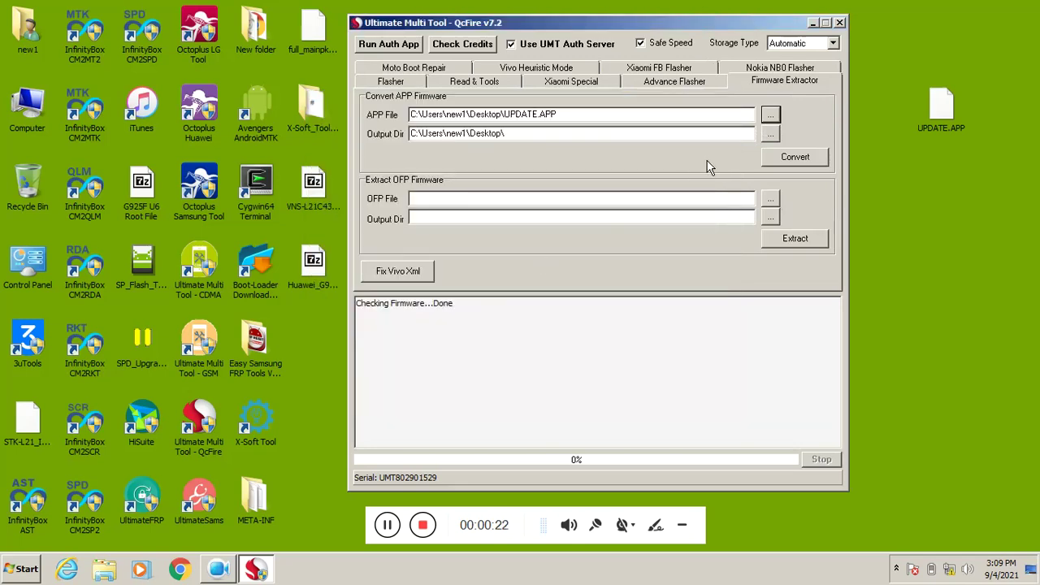
Set the Desktop as the output directory and convert the APP firmware
left_click(767, 135)
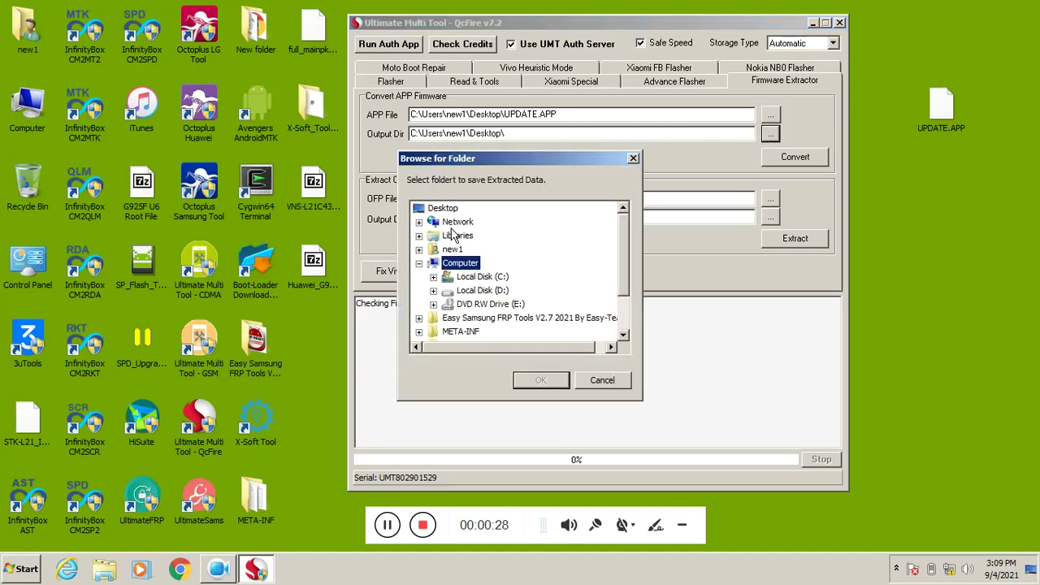
left_click(443, 209)
left_click(539, 379)
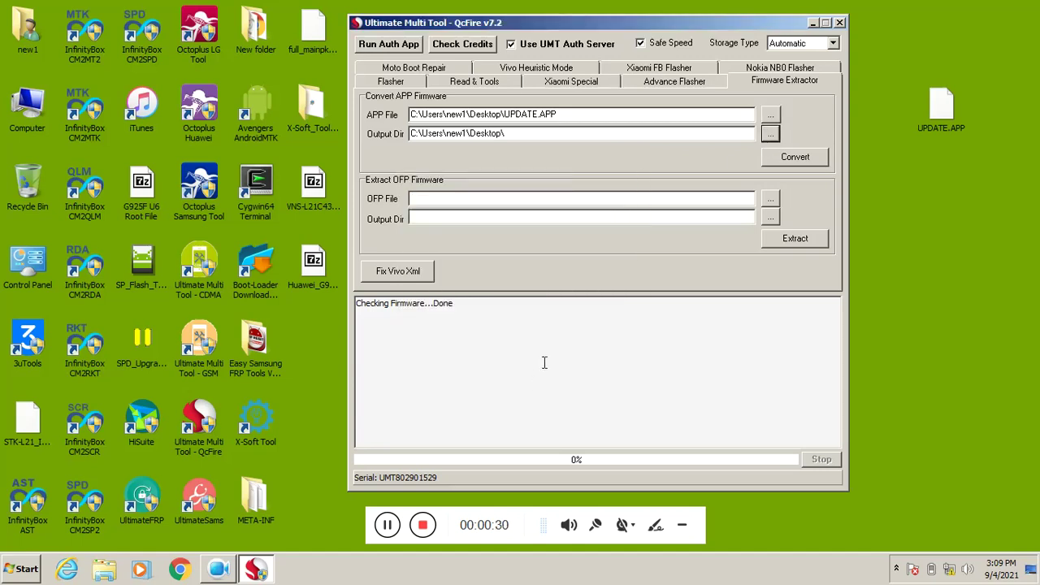
left_click(790, 159)
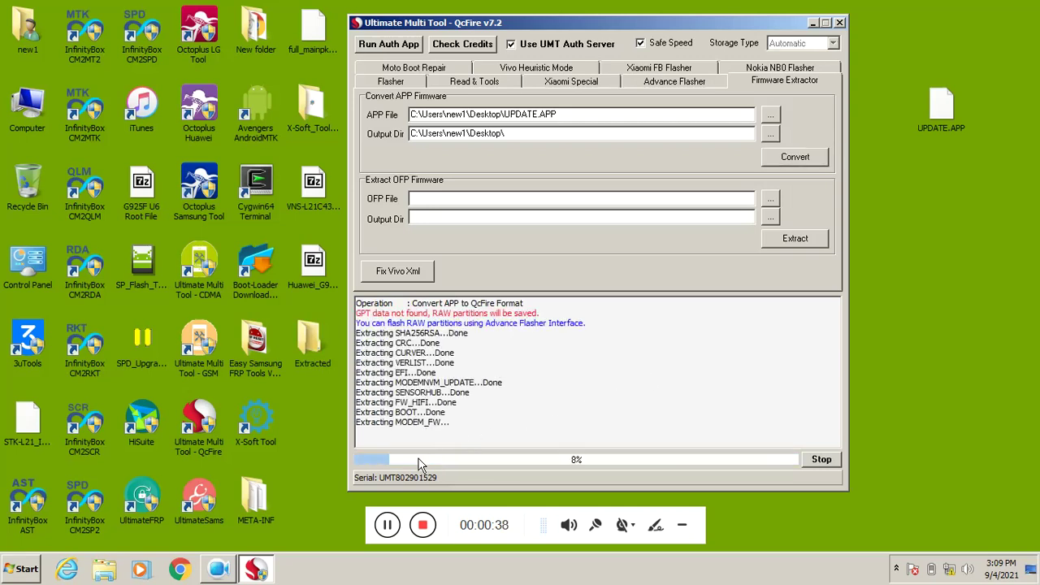
left_click(307, 363)
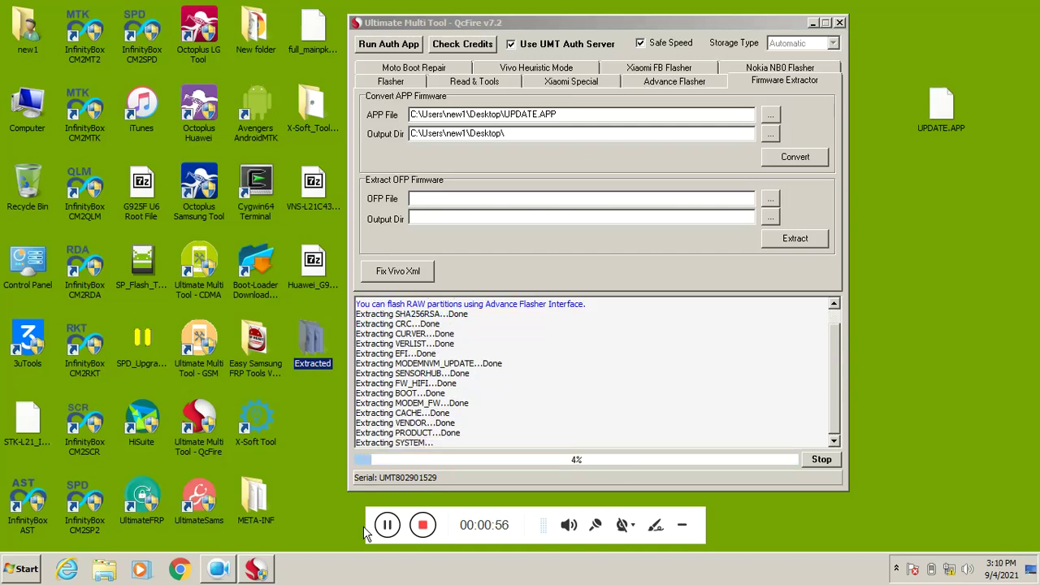
left_click(366, 532)
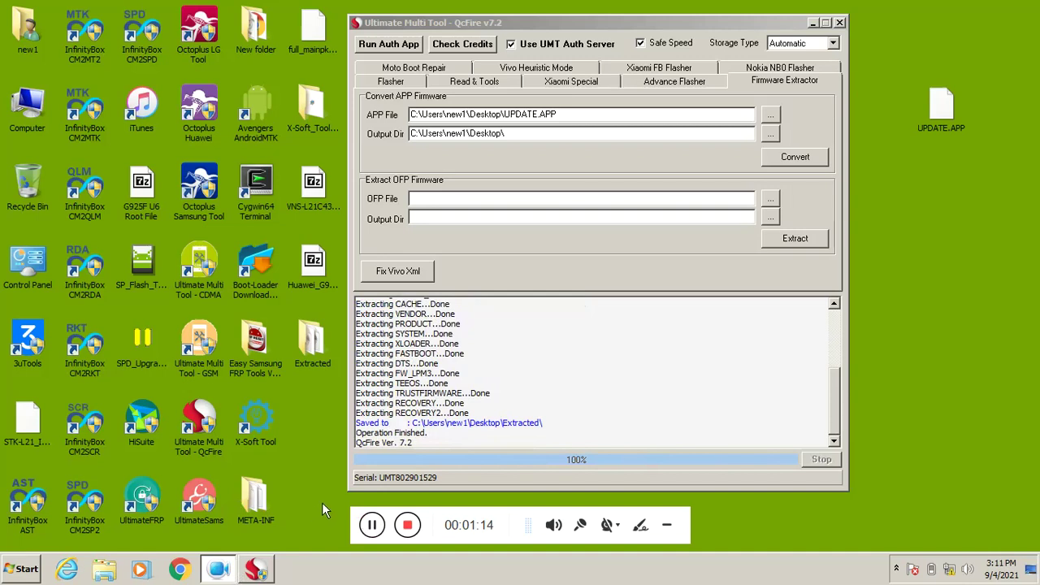
left_click(444, 457)
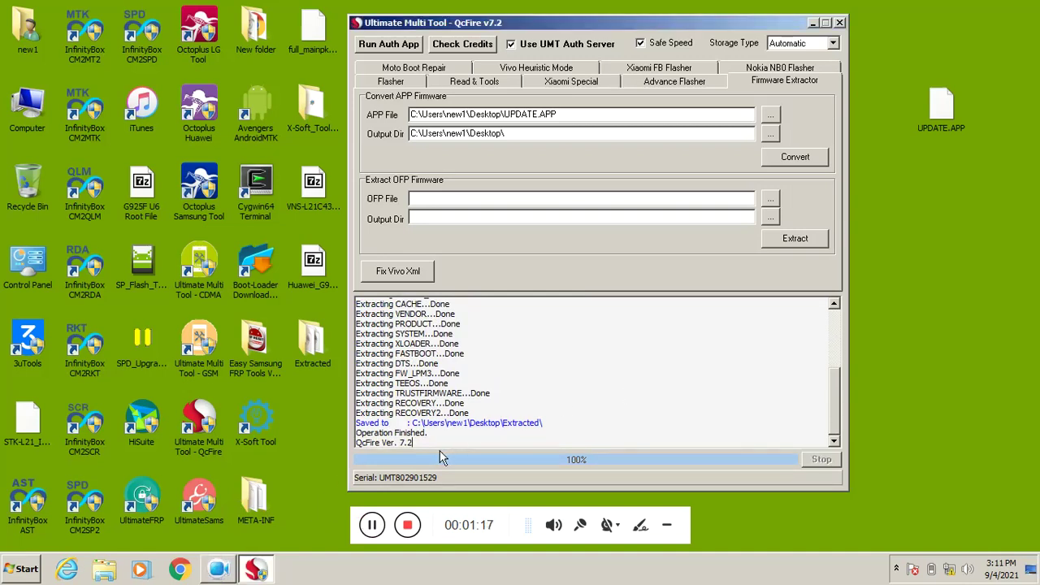
left_click_drag(422, 443, 314, 281)
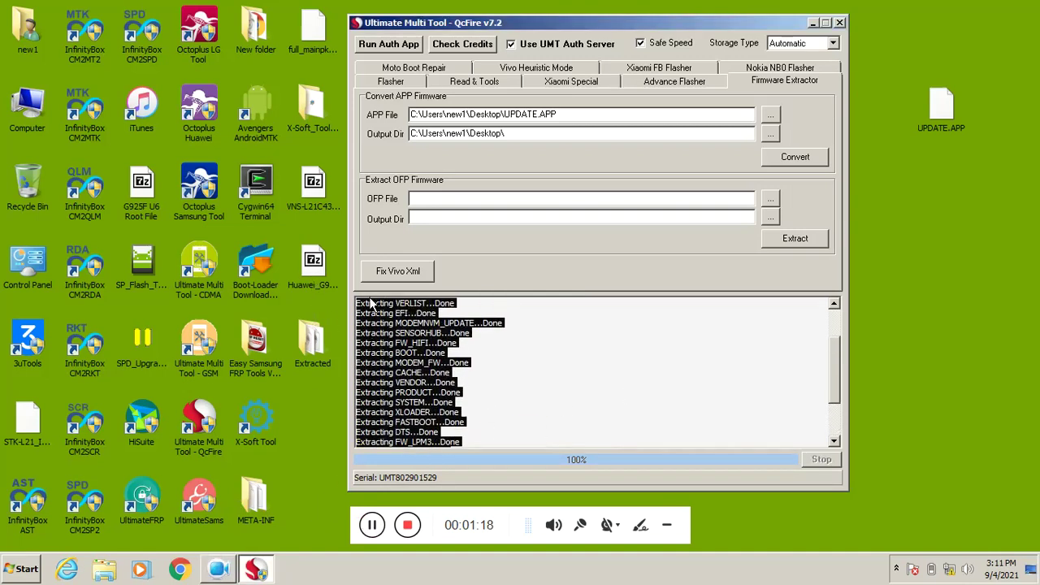
Switch to the Flasher and enable the Program file option
left_click(389, 82)
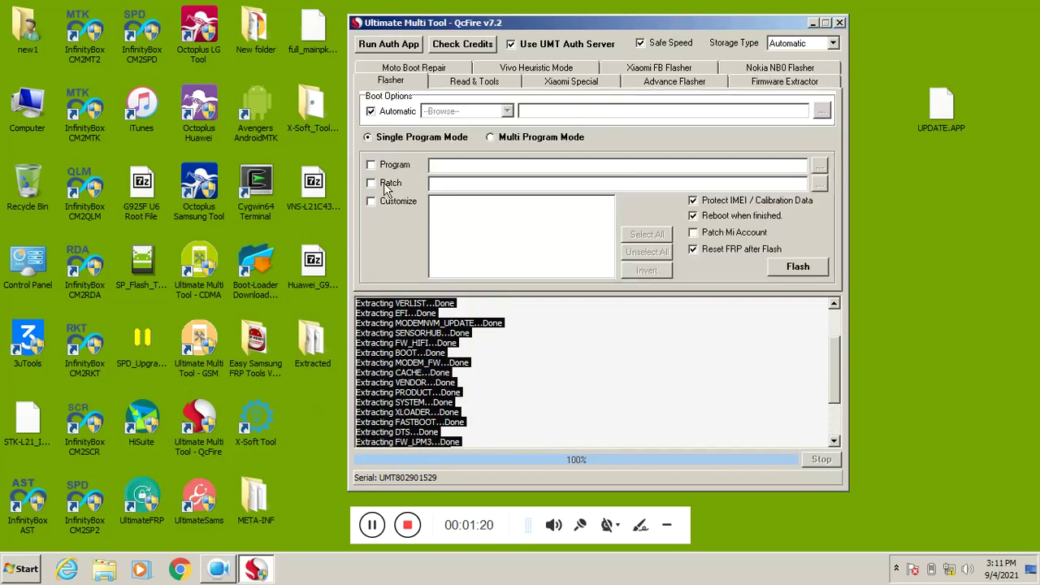
left_click(317, 342)
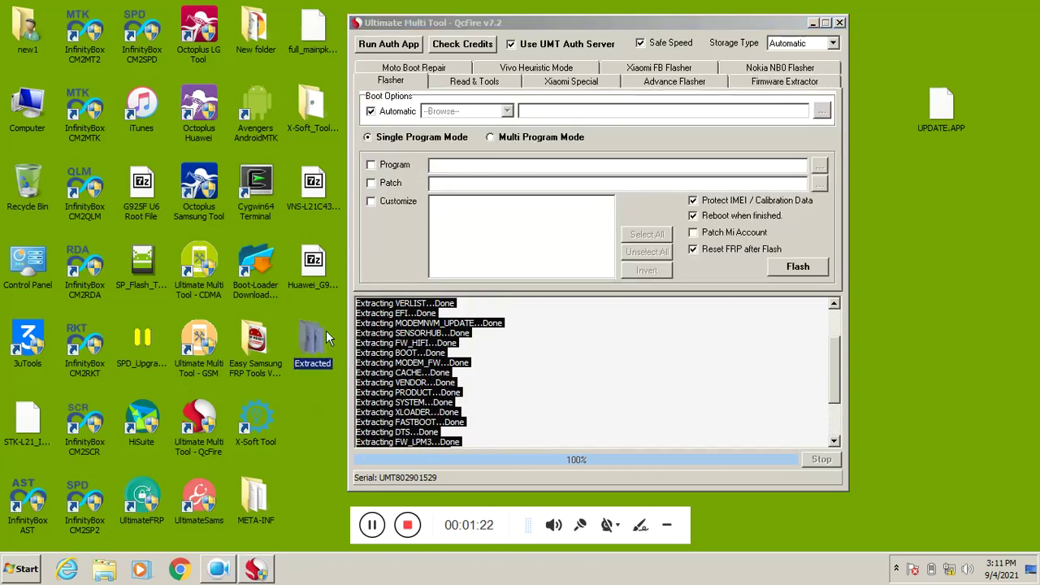
left_click(372, 165)
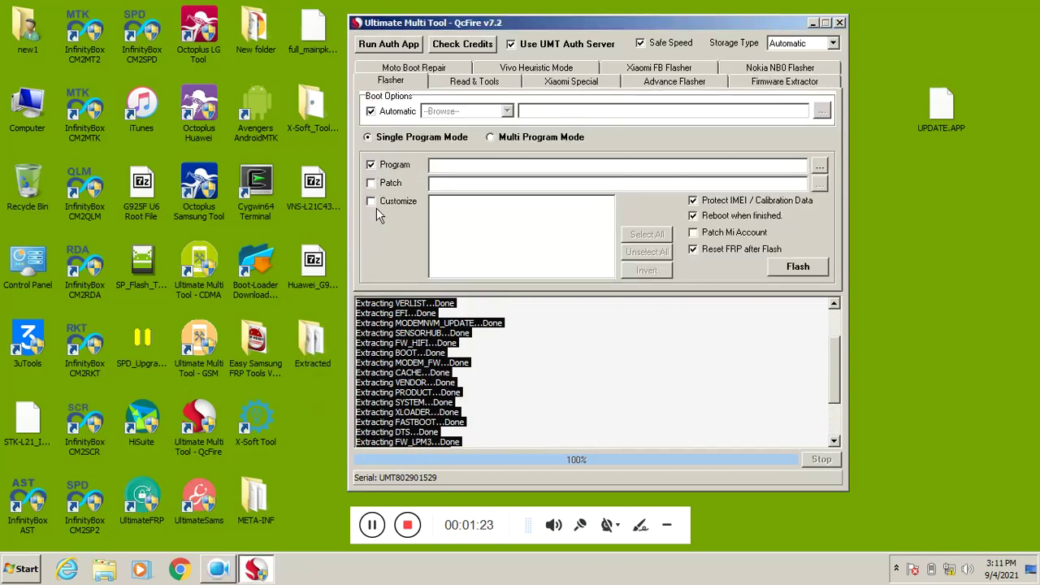
Open Device Manager from the computer's system properties and close the System window
right_click(39, 92)
left_click(84, 215)
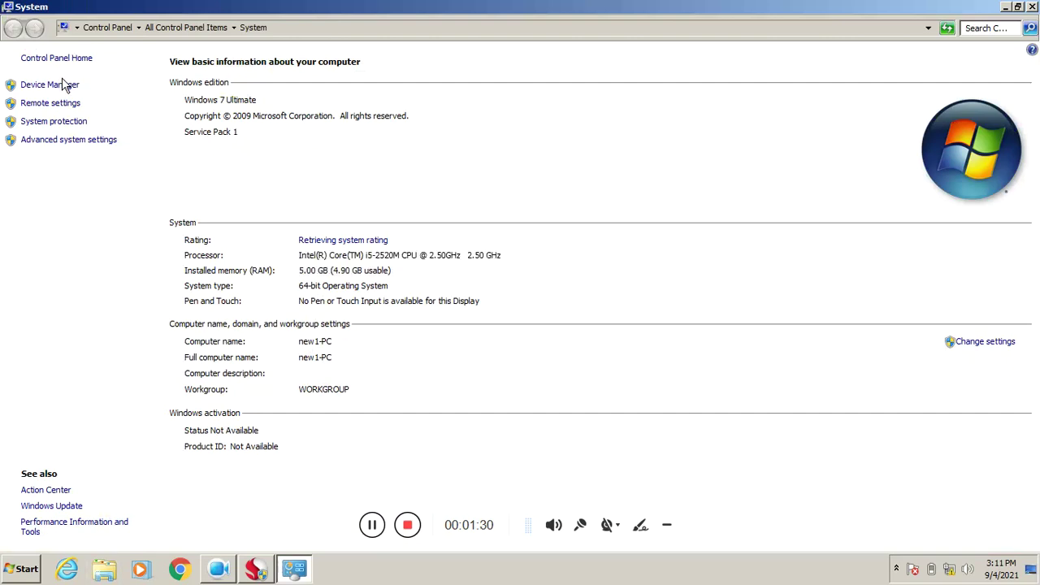
left_click(50, 84)
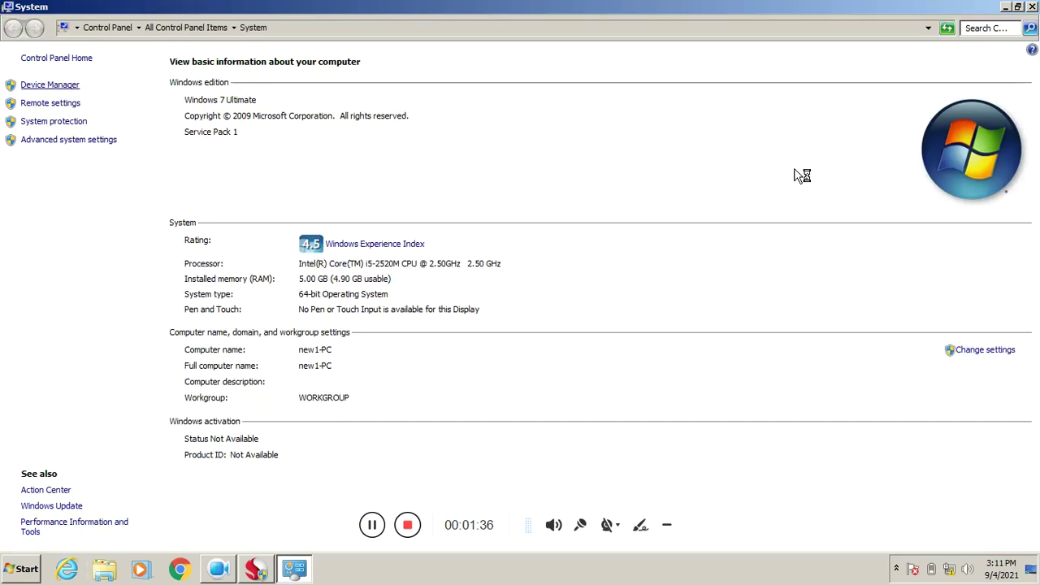
left_click(1030, 7)
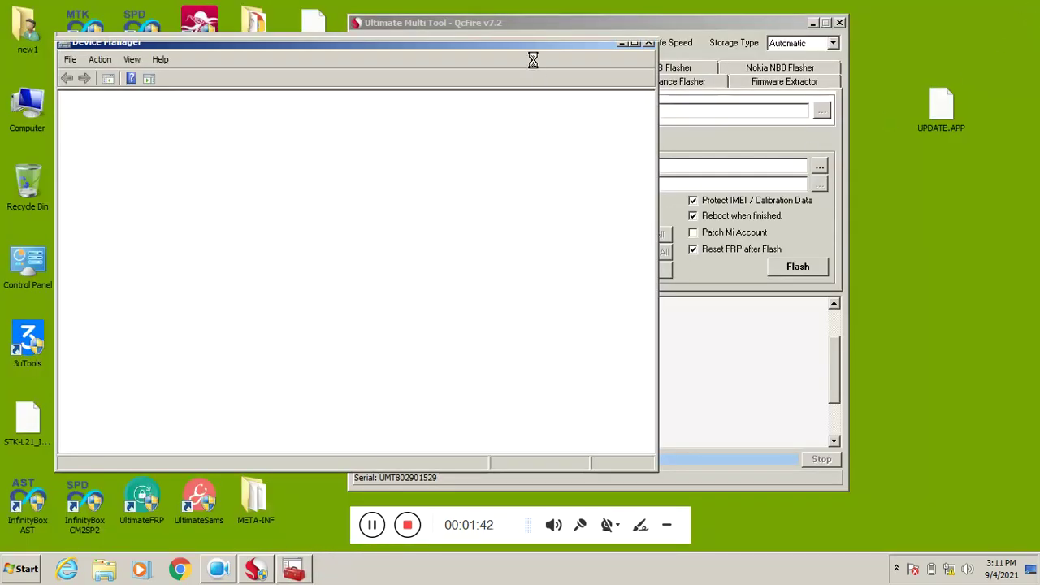
Narrow the Device Manager window to fit beside the flashing tool and expand Ports (COM & LPT)
double_click(512, 36)
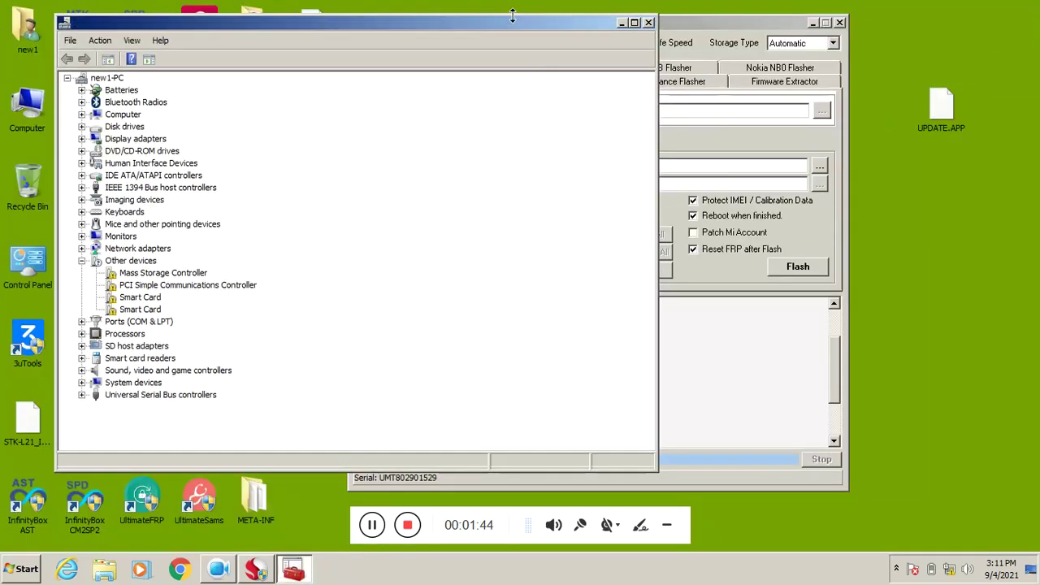
left_click_drag(657, 66, 334, 100)
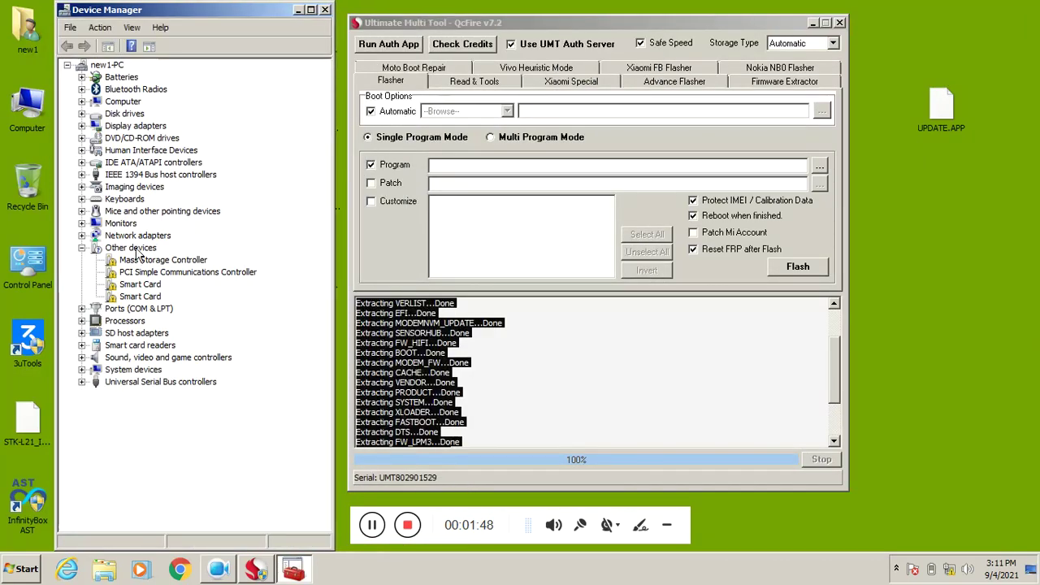
left_click(81, 308)
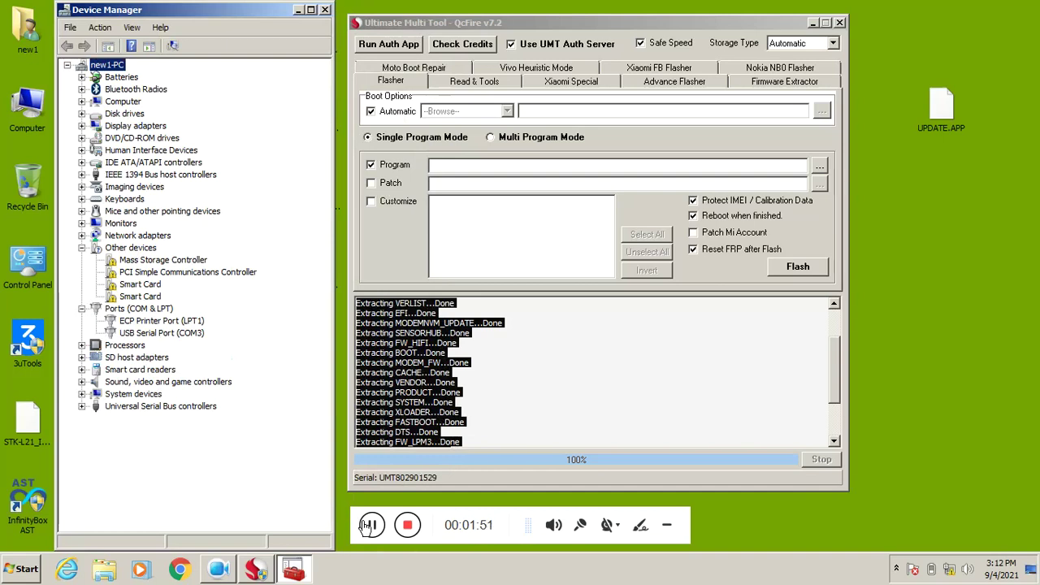
Try to load a program XML file from the Extracted folder on the Desktop
left_click(490, 424)
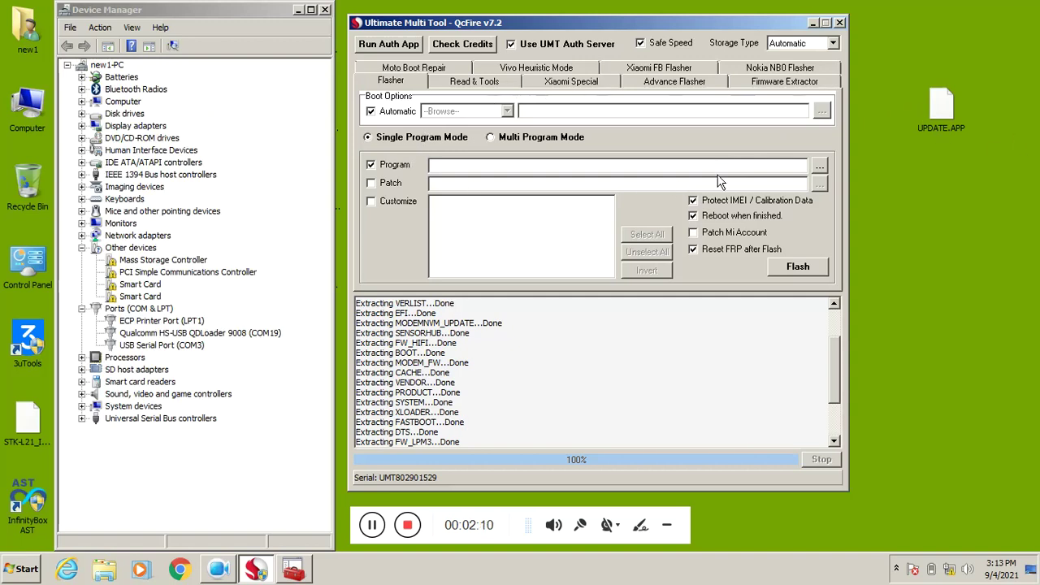
left_click(819, 169)
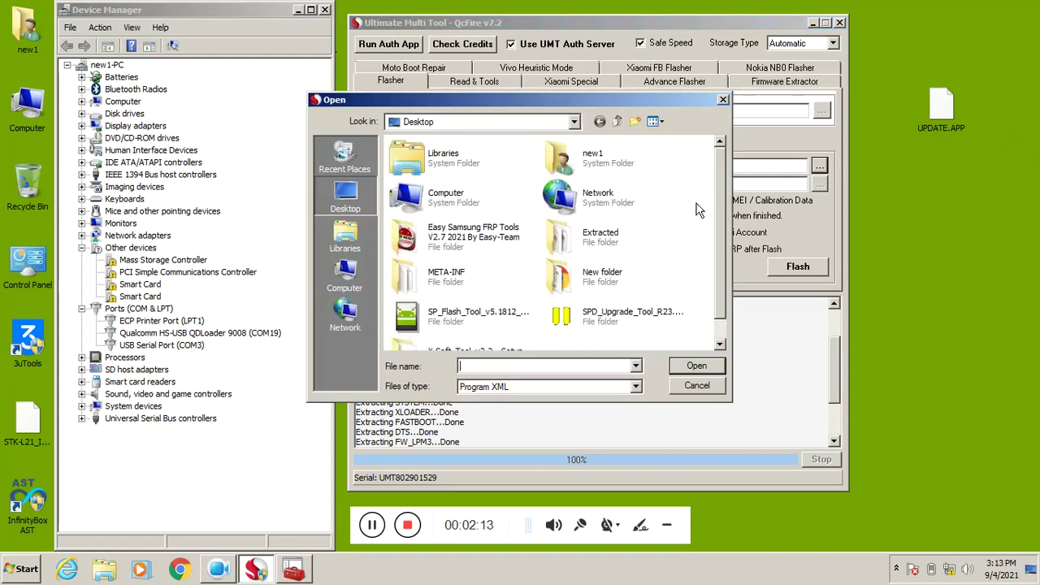
scroll(722, 203, "down", 1)
double_click(563, 213)
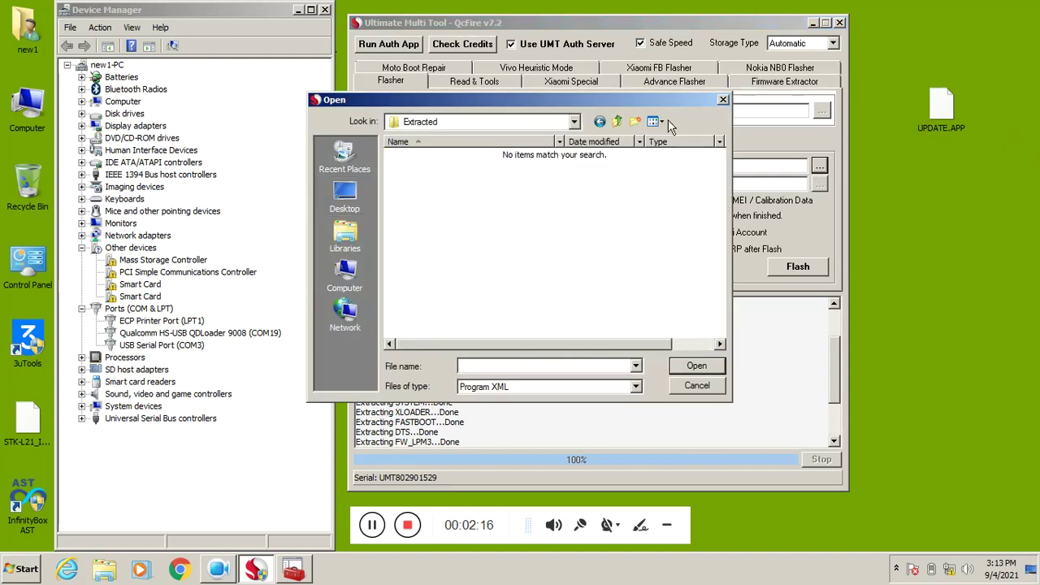
left_click(722, 100)
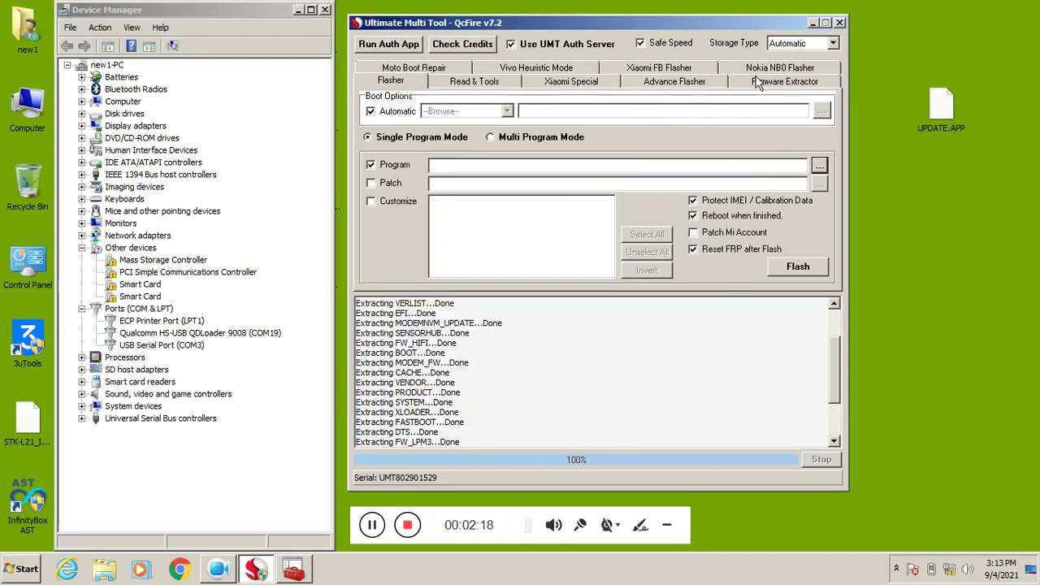
Clear the open windows off the desktop, open the Extracted folder and examine the extracted image files
left_click(752, 90)
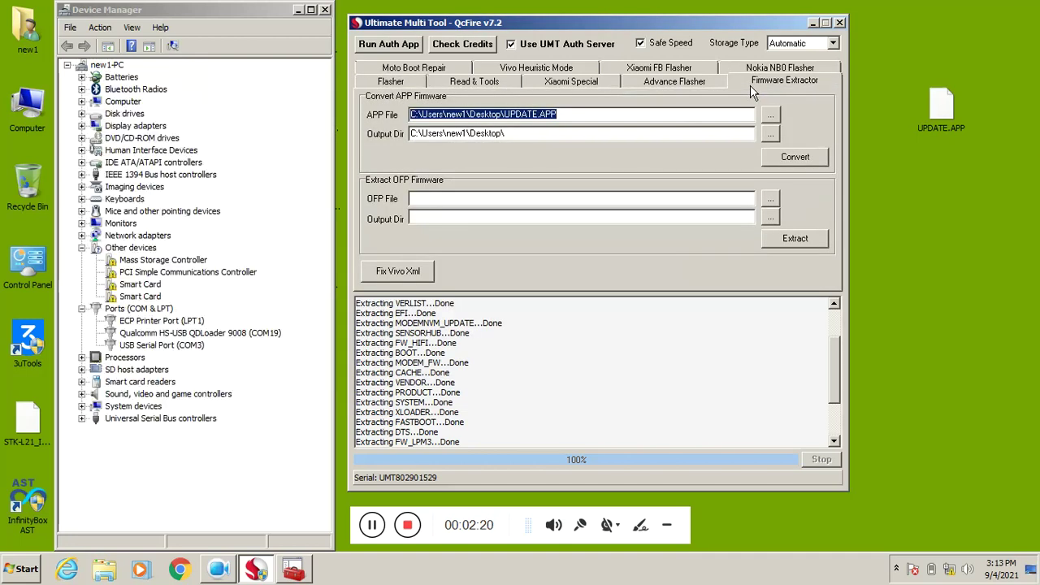
left_click(812, 25)
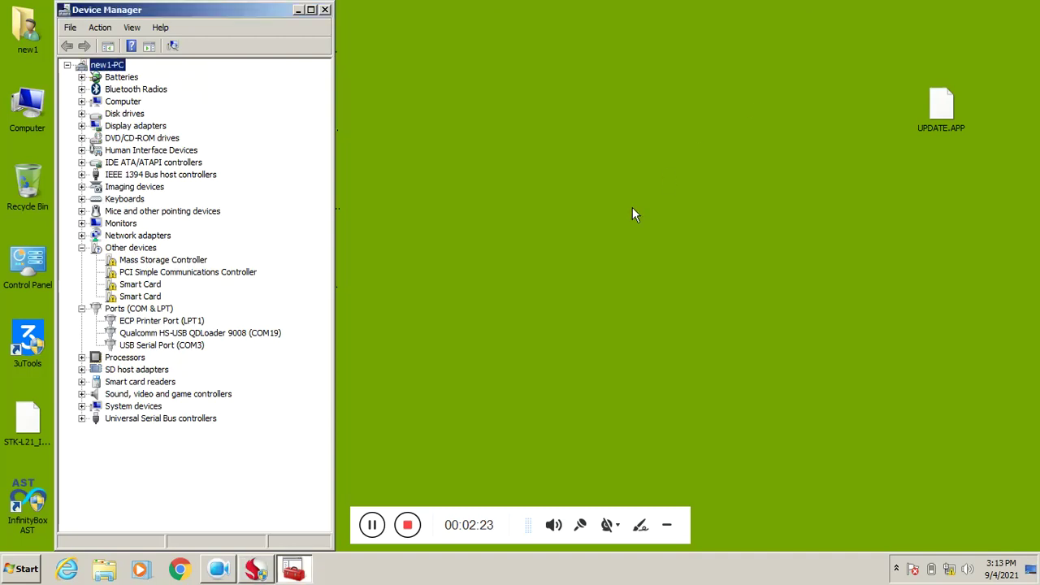
left_click(299, 9)
double_click(299, 341)
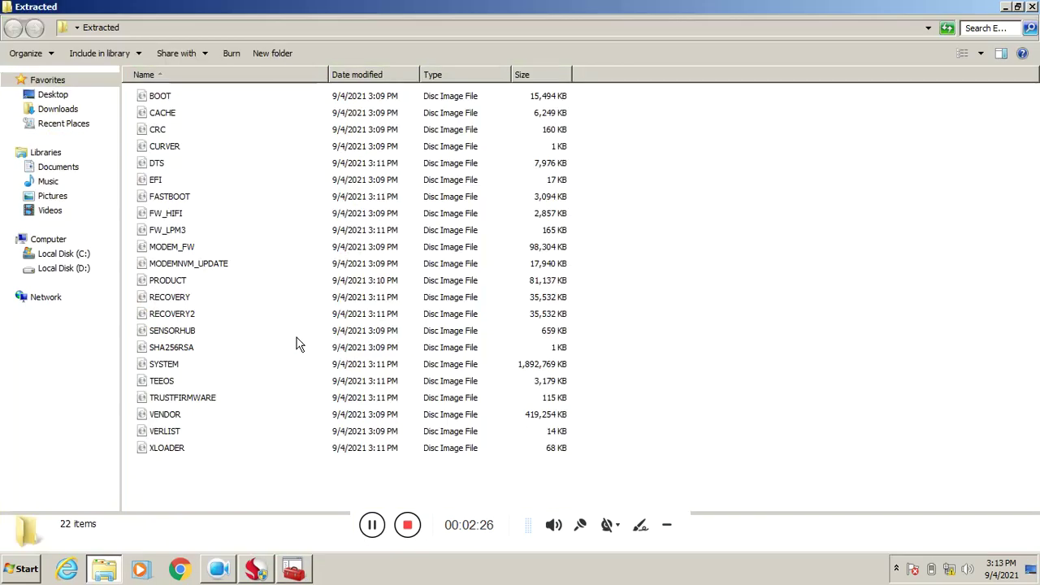
left_click_drag(200, 469, 369, 95)
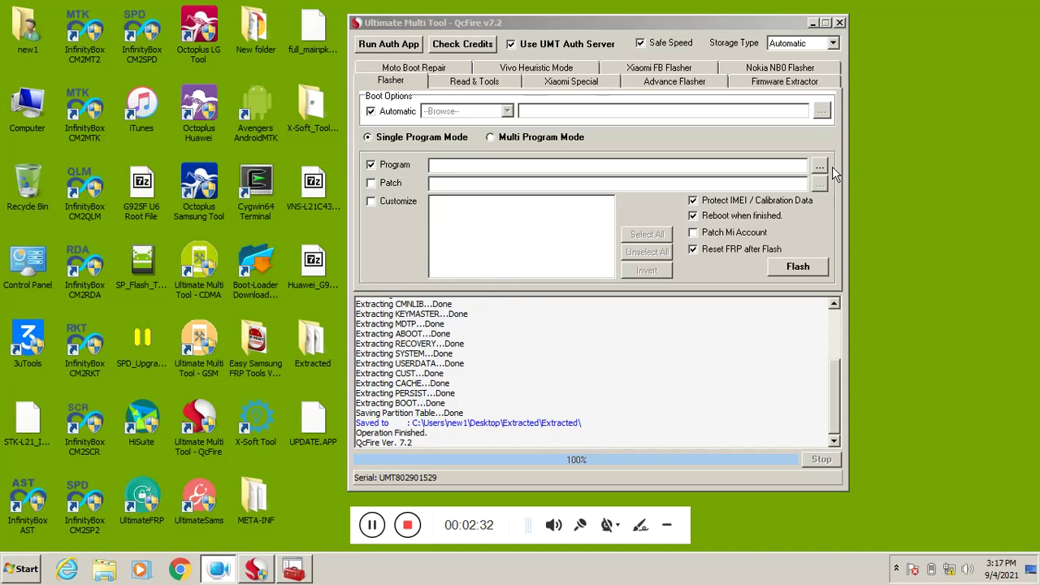
Load rawprogram0_qcfire.xml from the Extracted subfolder inside Extracted as the program file and start flashing the phone
left_click(819, 166)
left_click(488, 277)
double_click(601, 238)
double_click(431, 156)
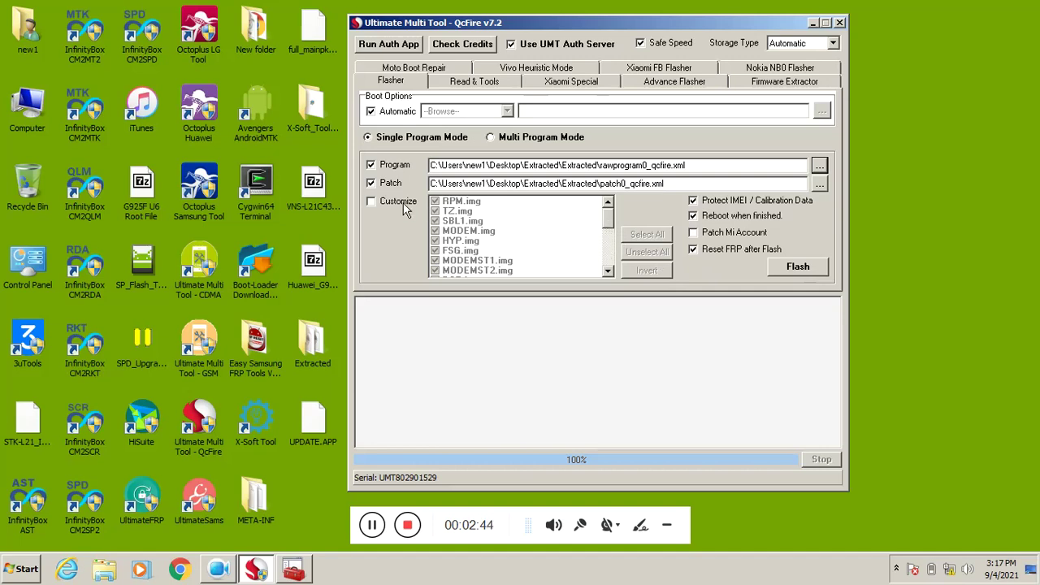
left_click(794, 271)
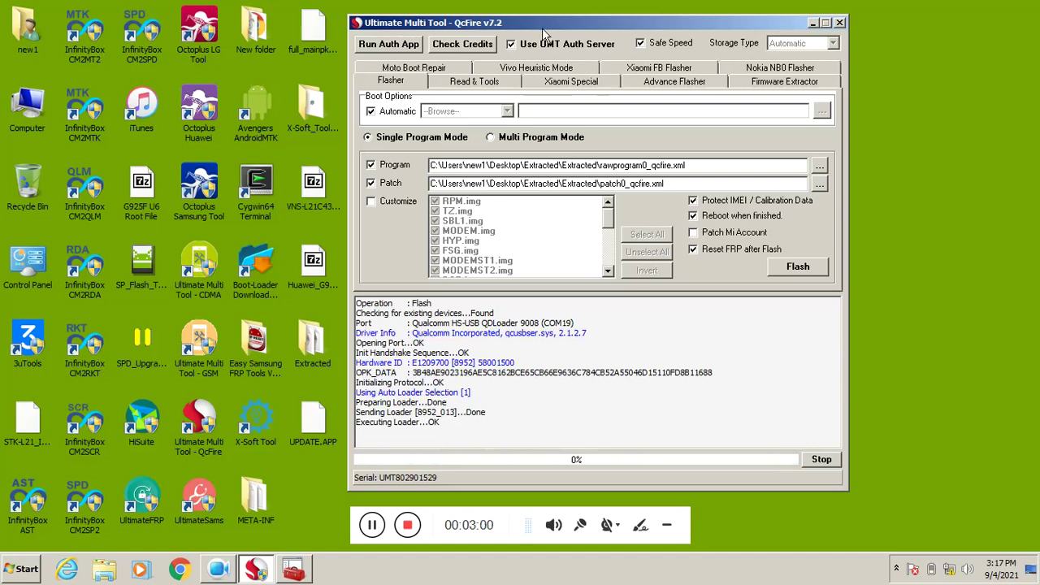
right_click(914, 205)
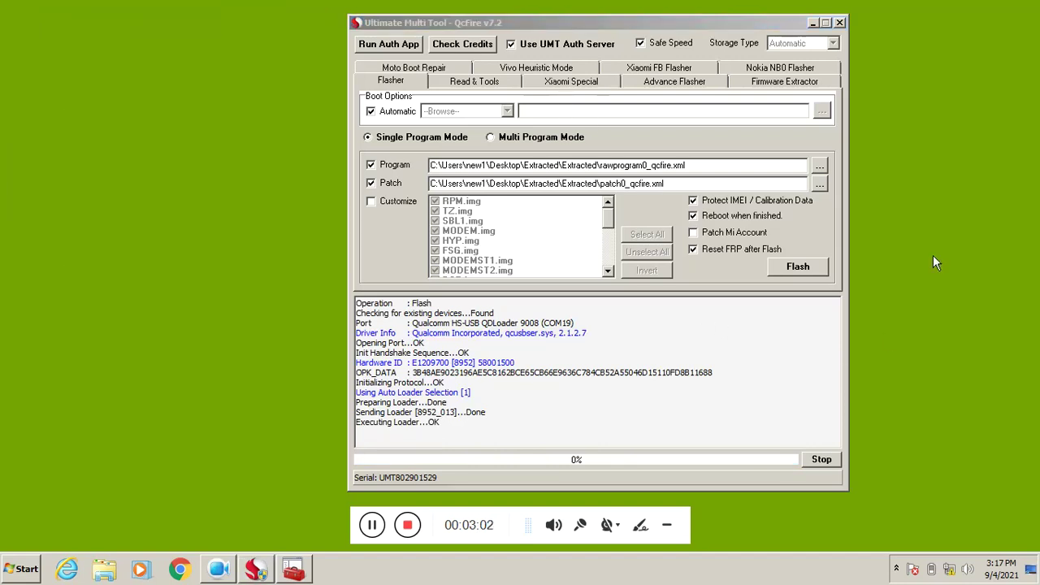
left_click(927, 253)
right_click(849, 205)
left_click(886, 250)
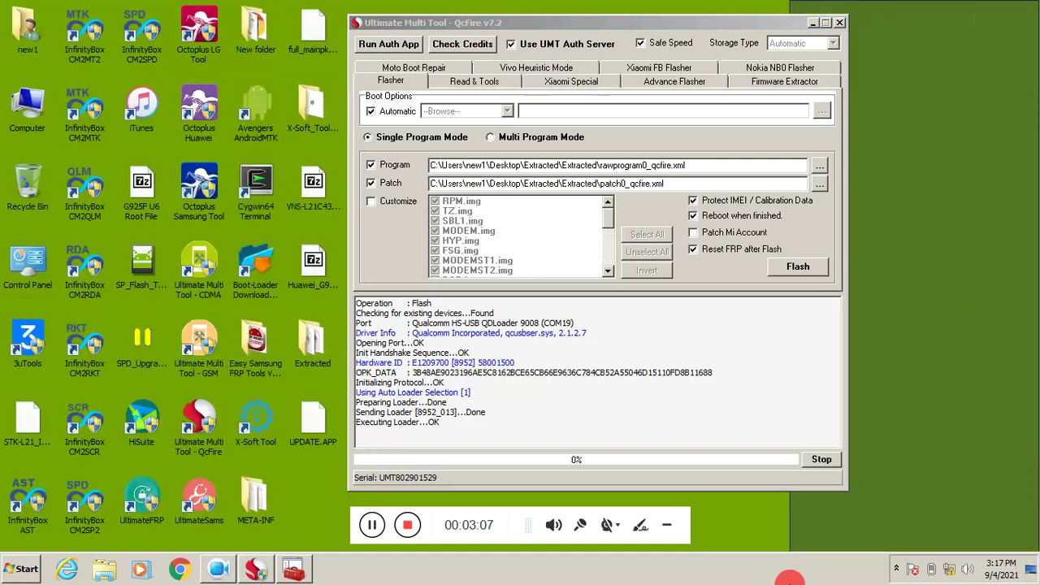
right_click(934, 192)
left_click(946, 228)
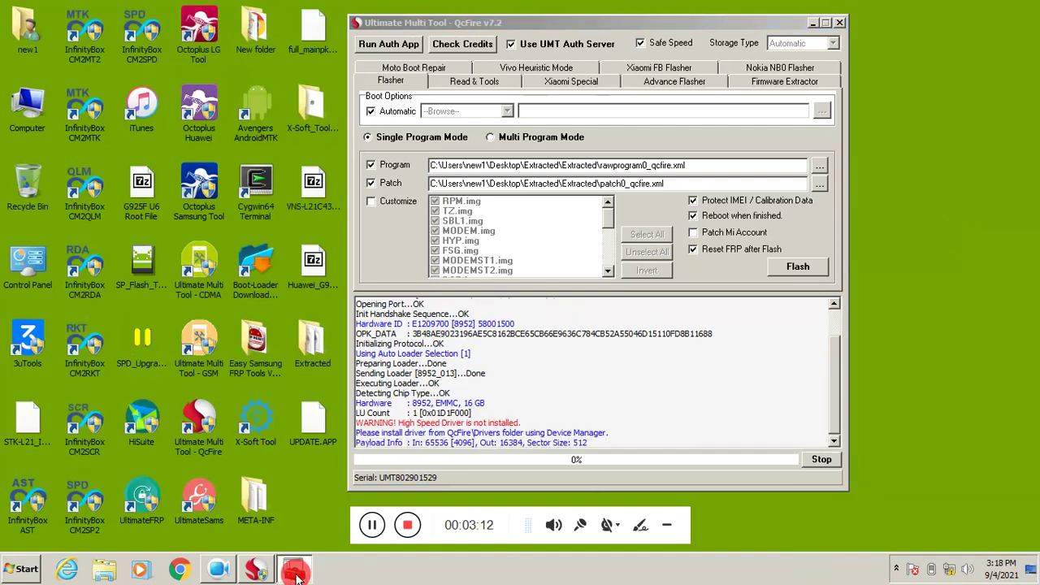
Check the Qualcomm HS-USB QDLoader 9008 port in Device Manager and the flashing log through to the end of the operation
left_click(246, 334)
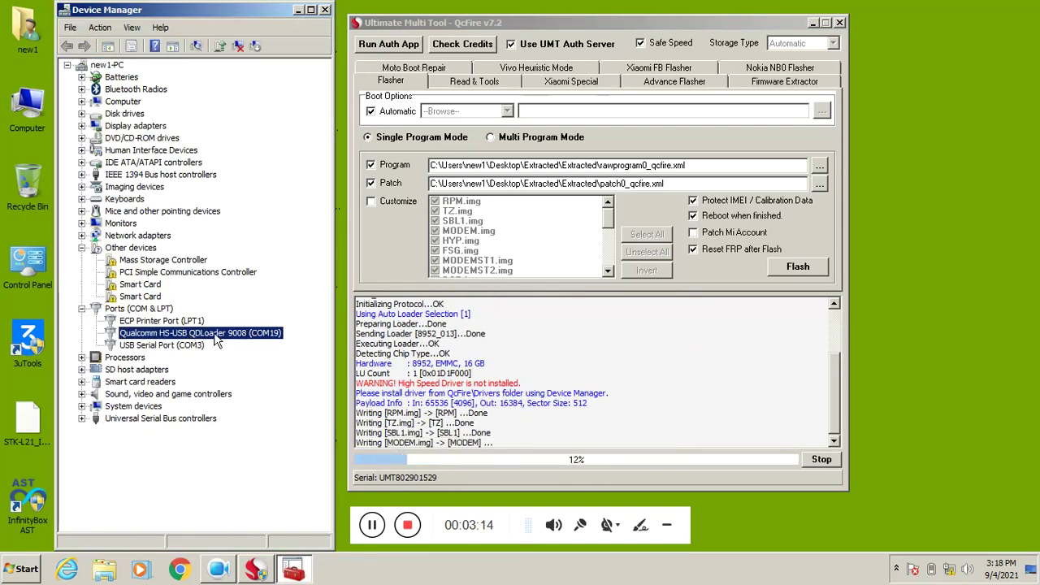
left_click(297, 9)
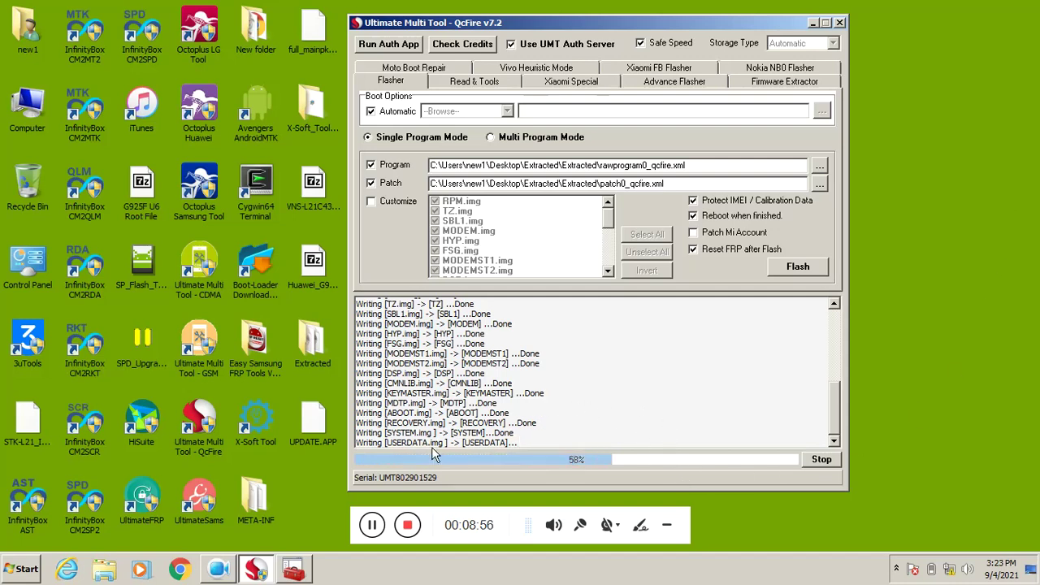
left_click(308, 574)
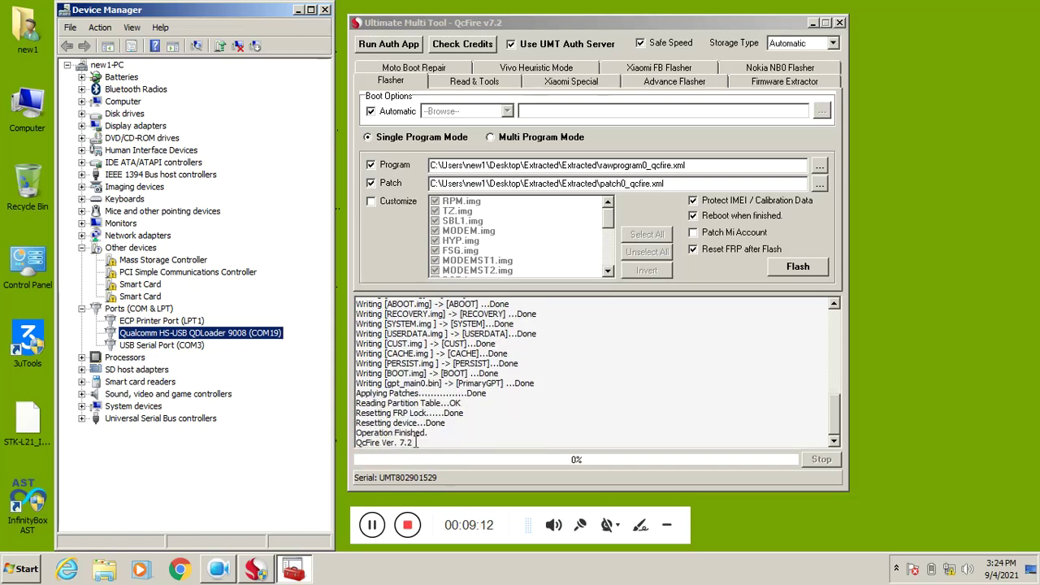
left_click(416, 442)
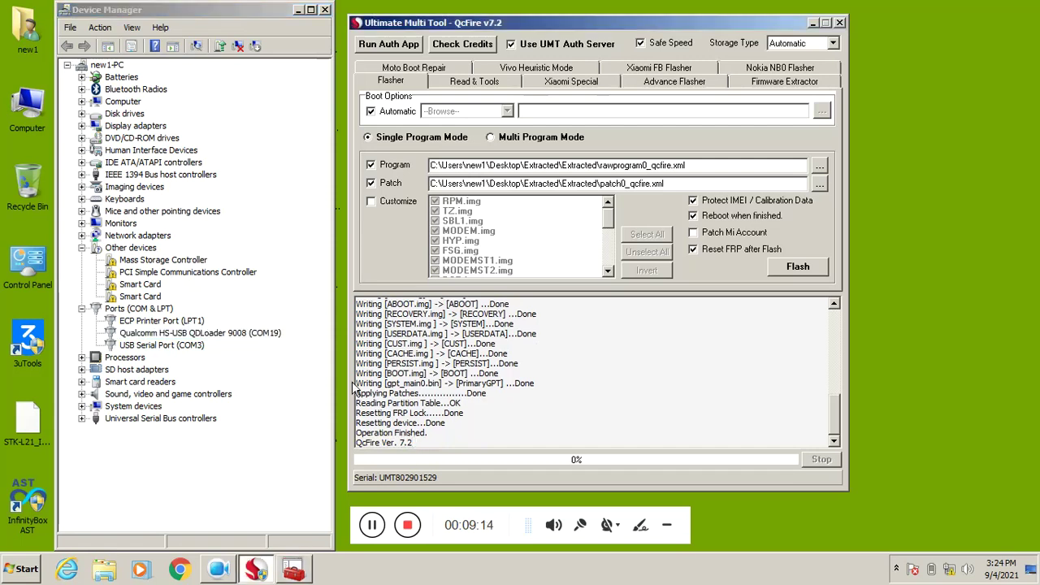